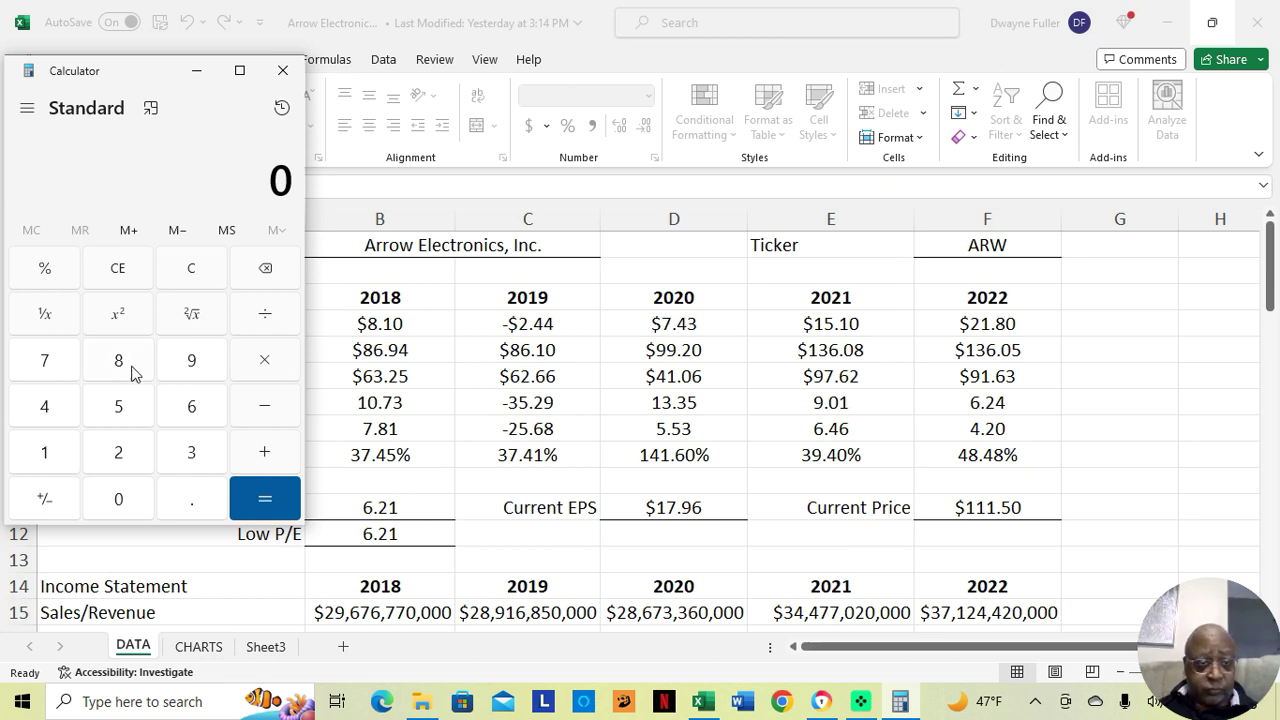
Multiply the 2022 low P/E ratio of 4.20 by the current EPS of 17.96 in the calculator, and clear the result
left_click(42, 414)
left_click(200, 506)
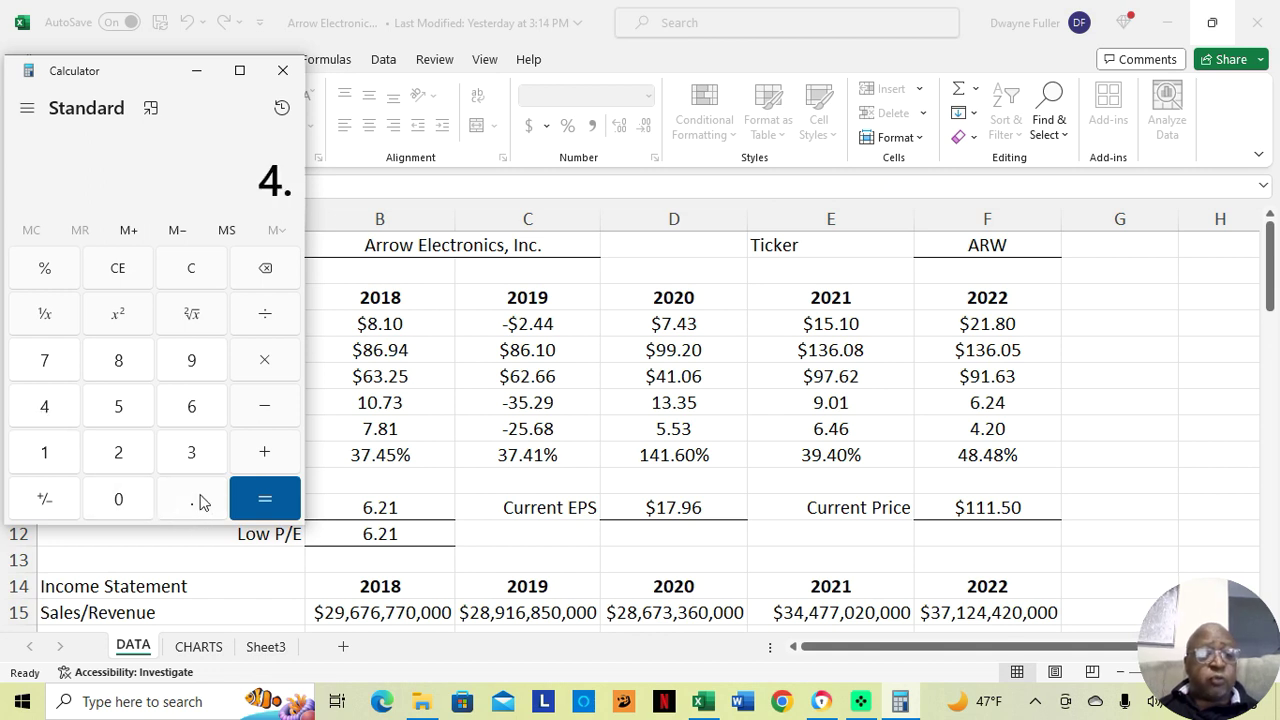
left_click(124, 462)
left_click(127, 499)
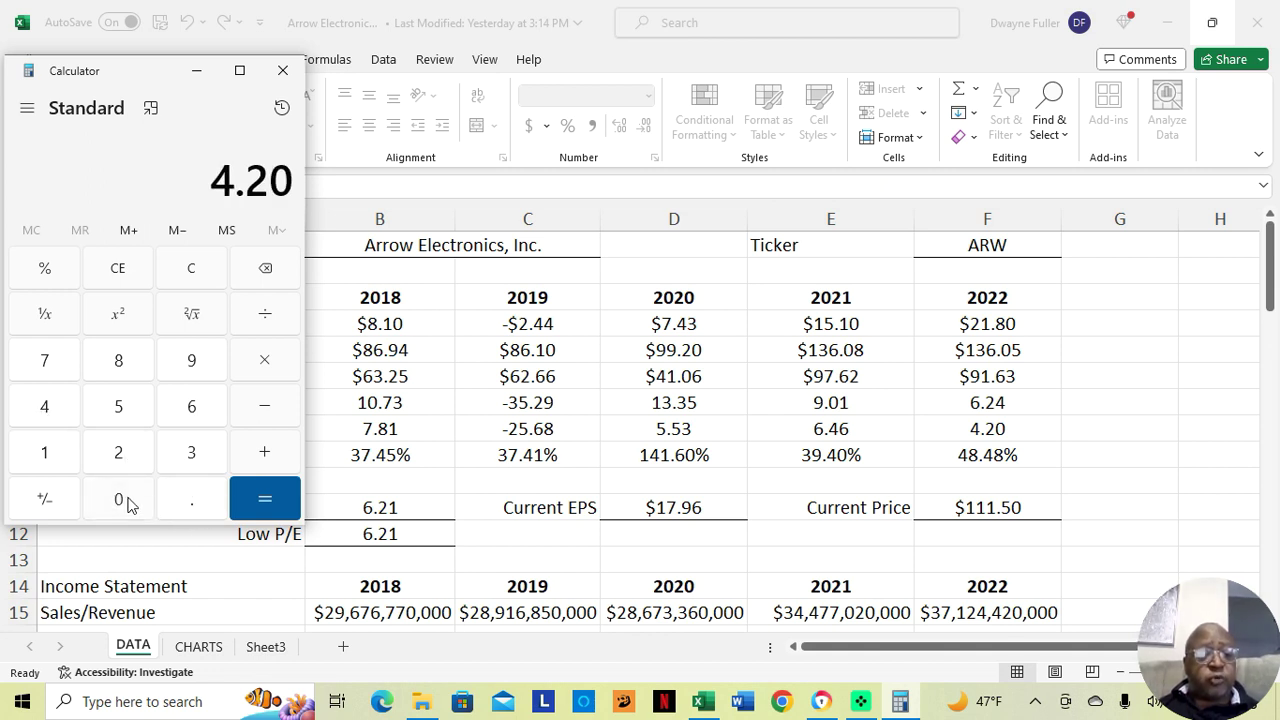
left_click(276, 369)
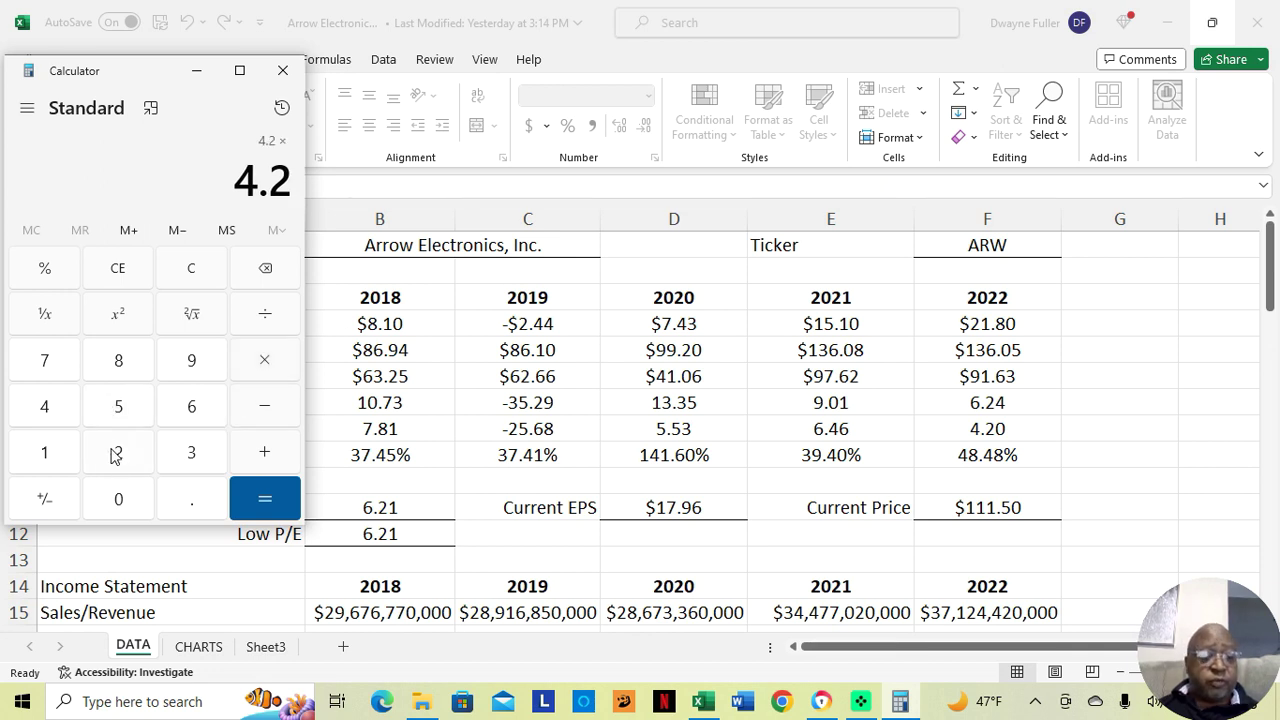
left_click(46, 453)
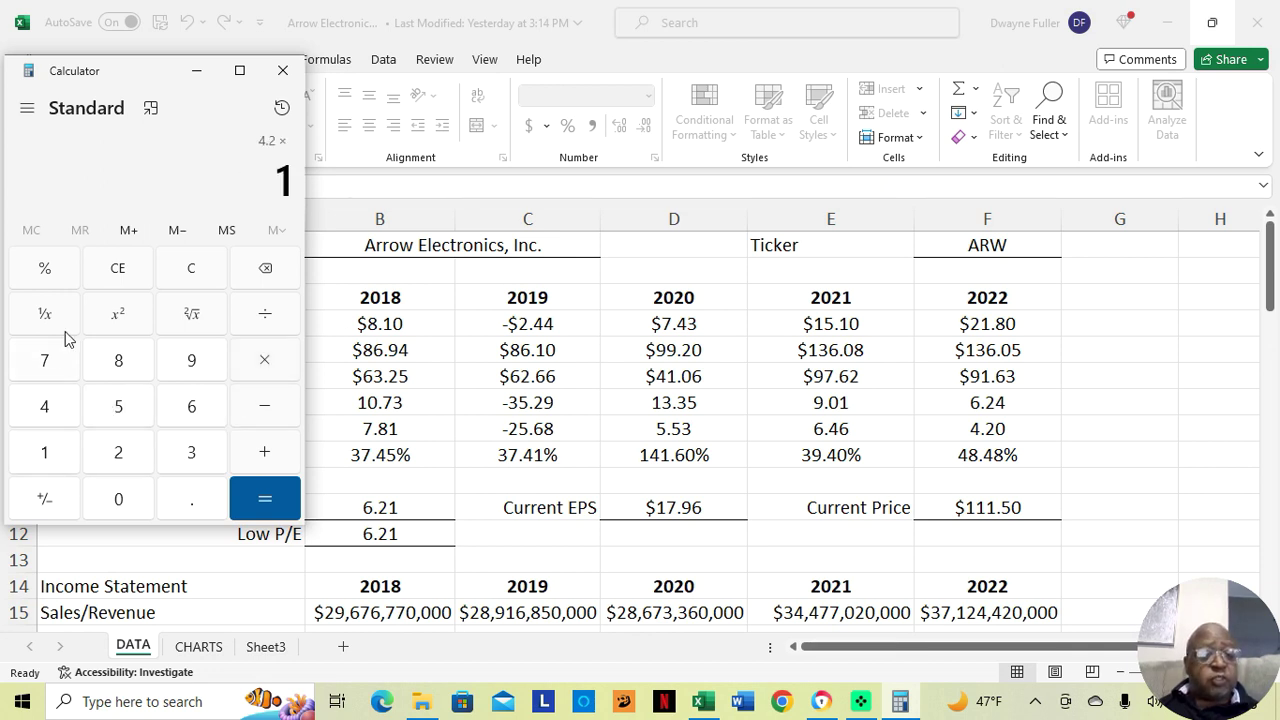
left_click(56, 360)
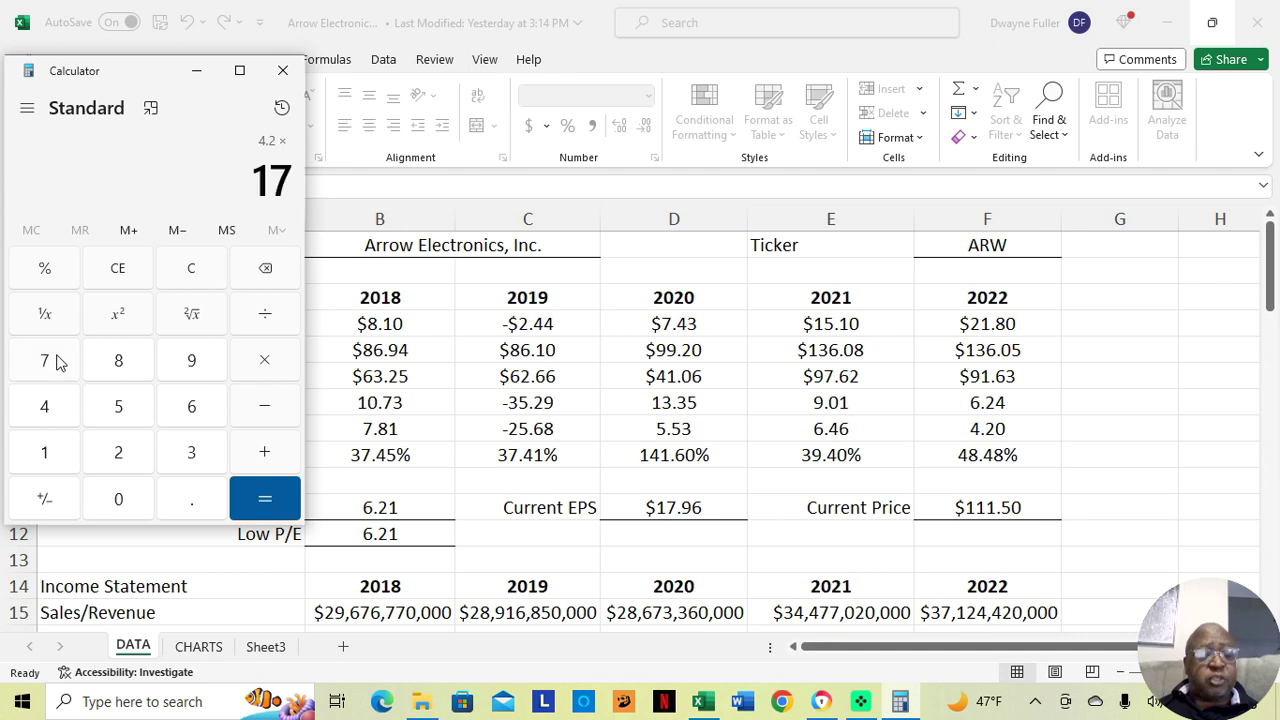
left_click(191, 502)
left_click(193, 352)
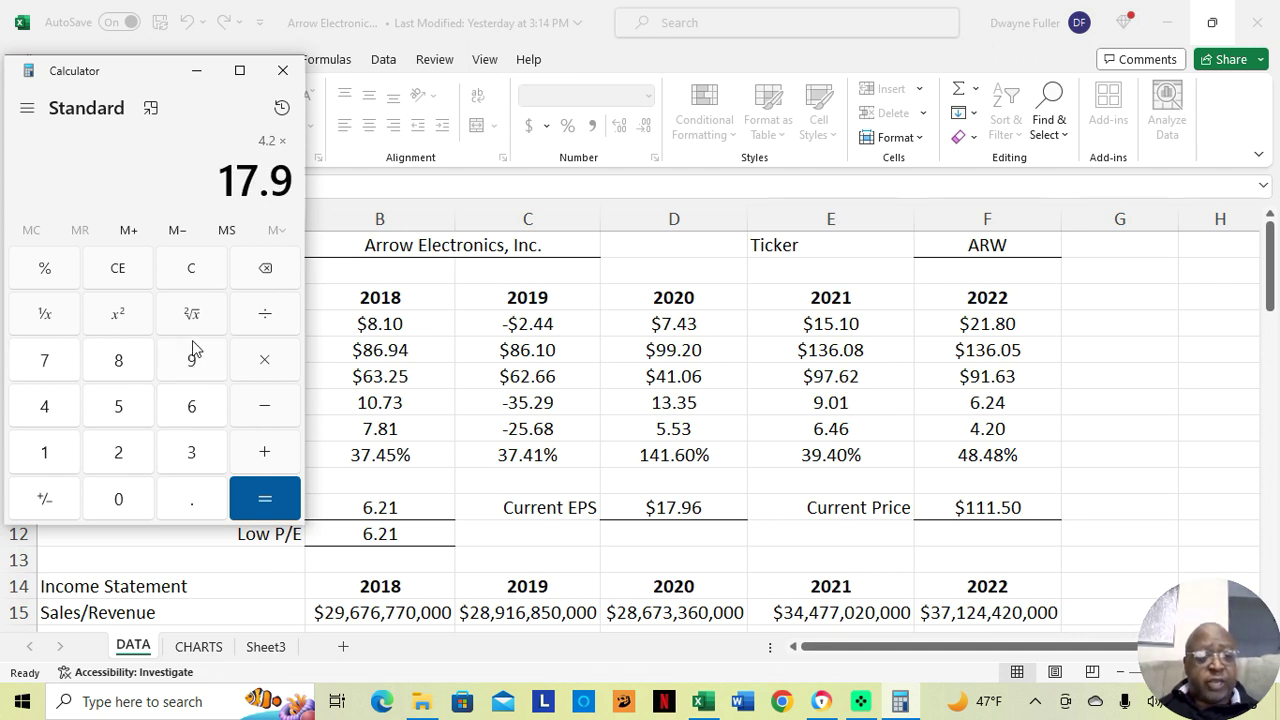
left_click(197, 394)
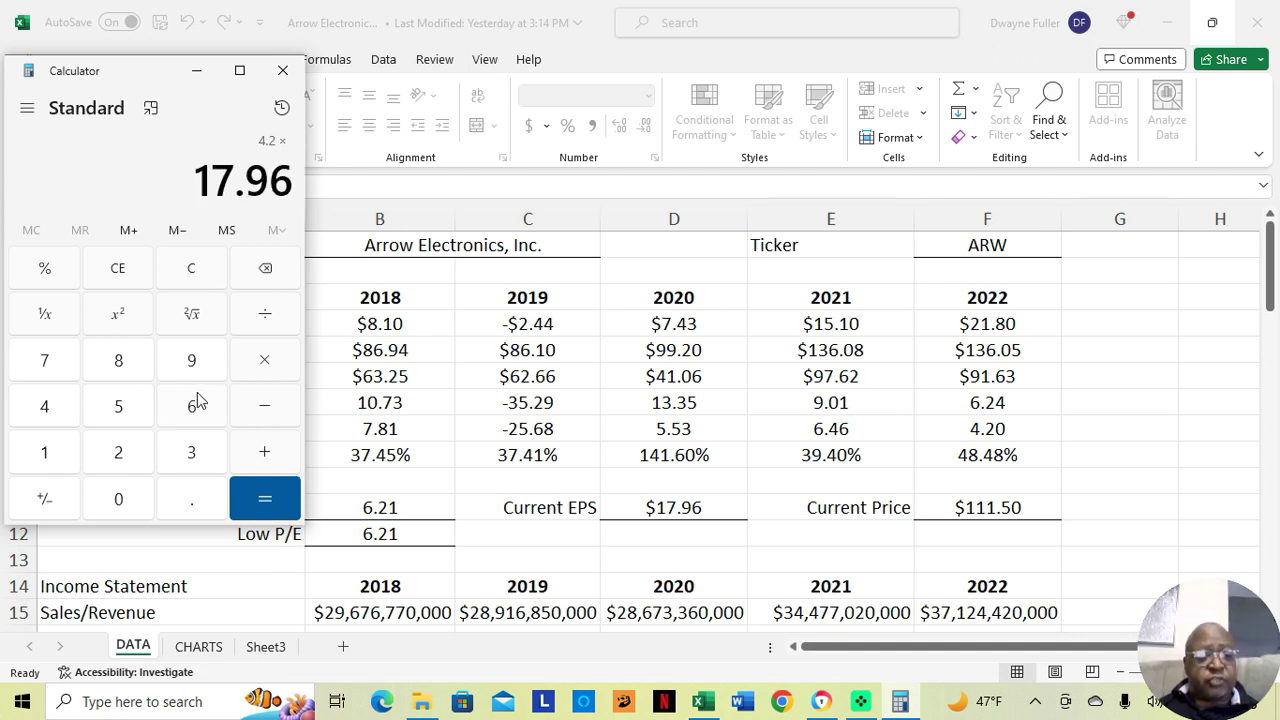
left_click(266, 498)
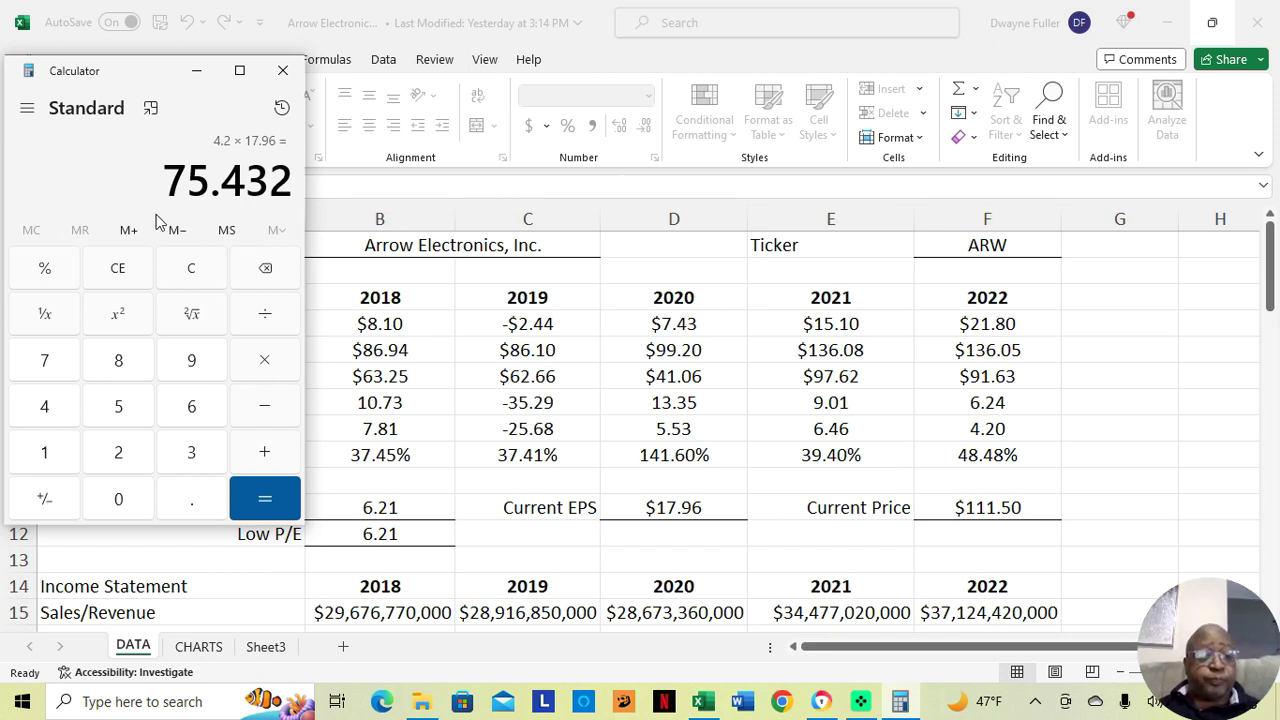
left_click(193, 272)
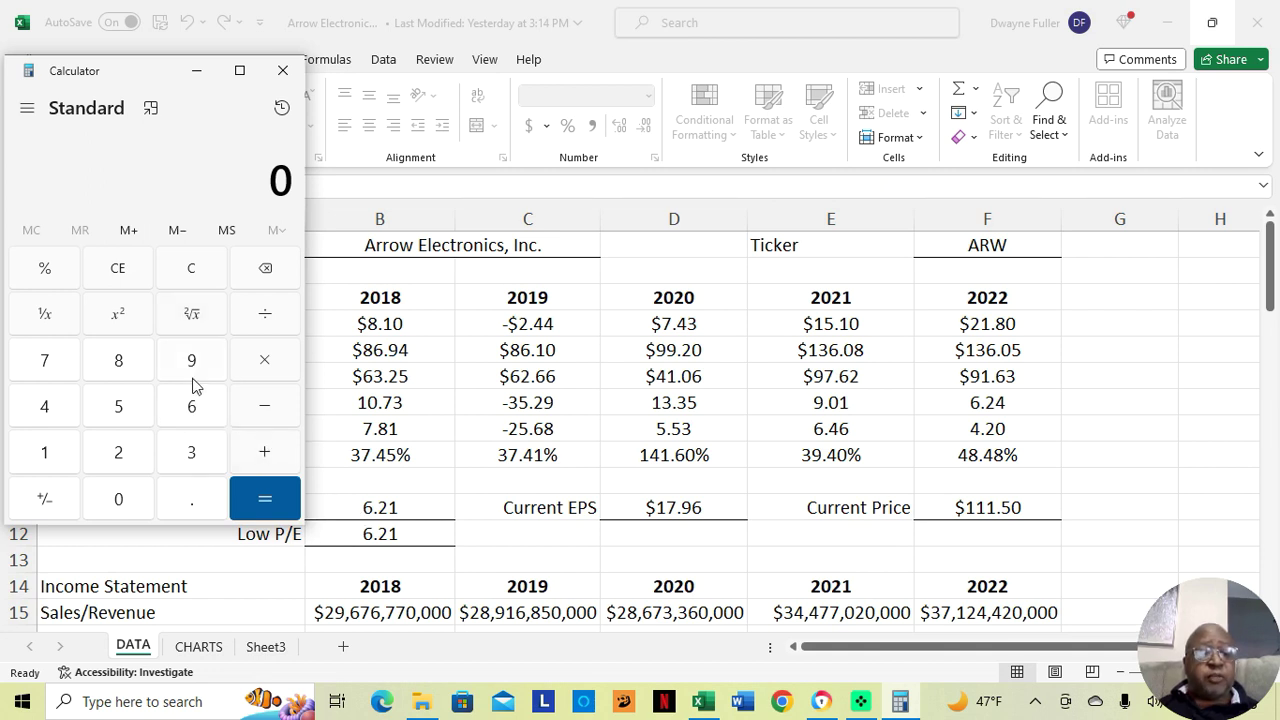
left_click(195, 410)
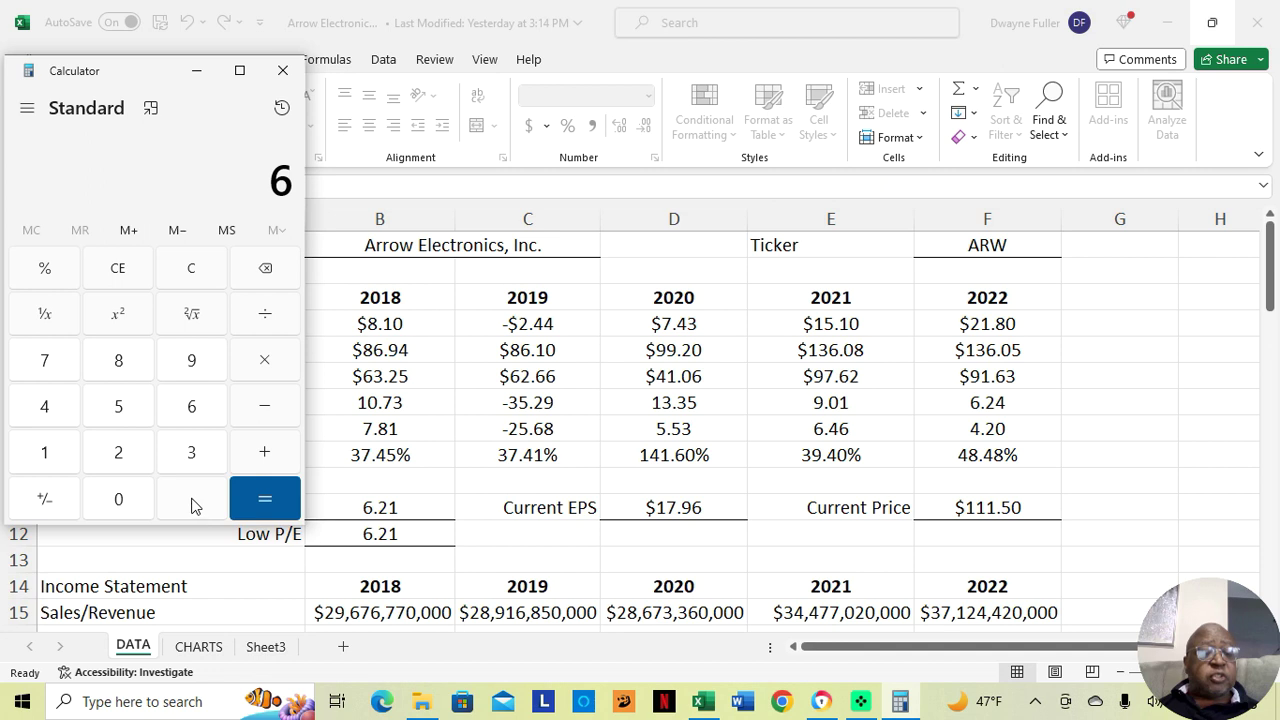
left_click(192, 506)
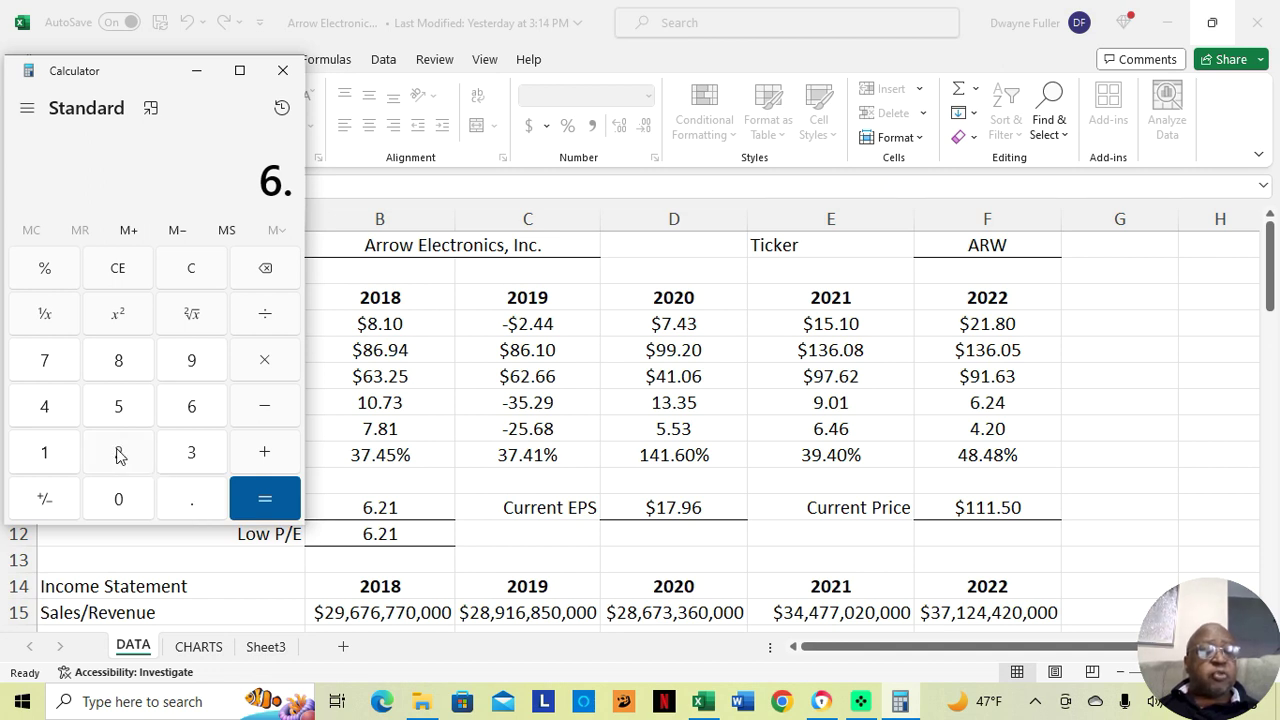
left_click(117, 451)
left_click(47, 455)
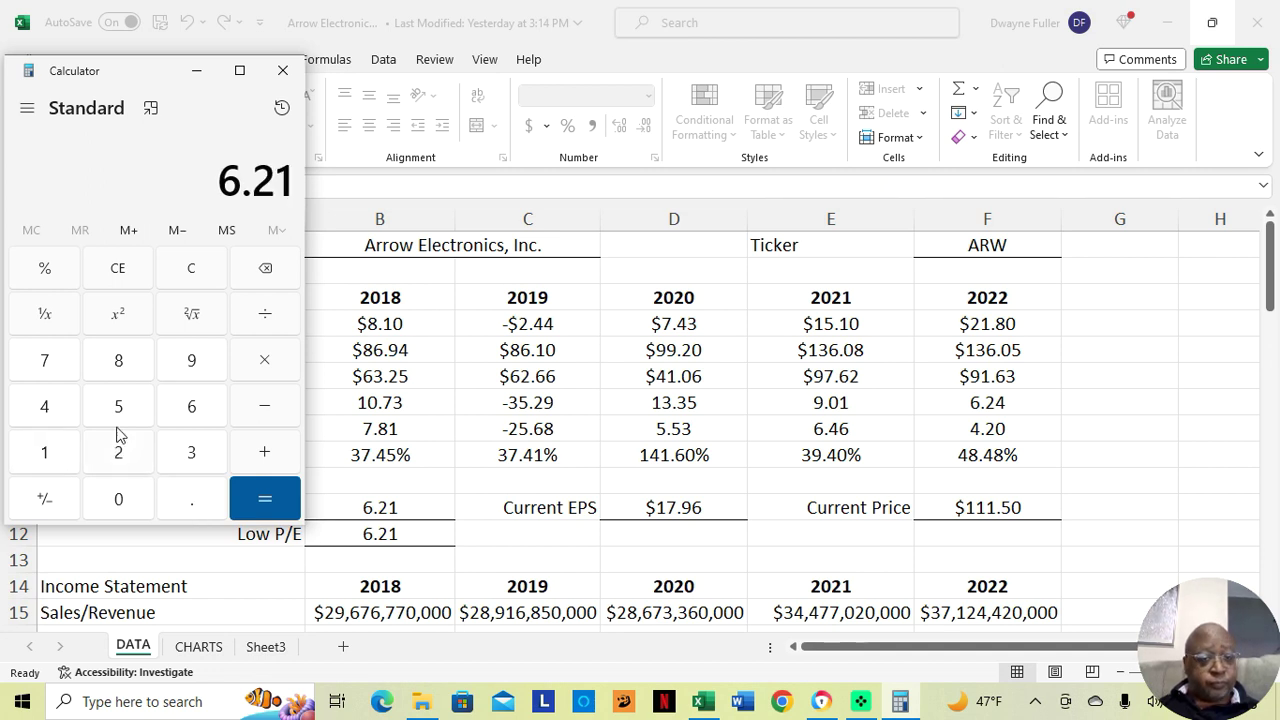
left_click(281, 359)
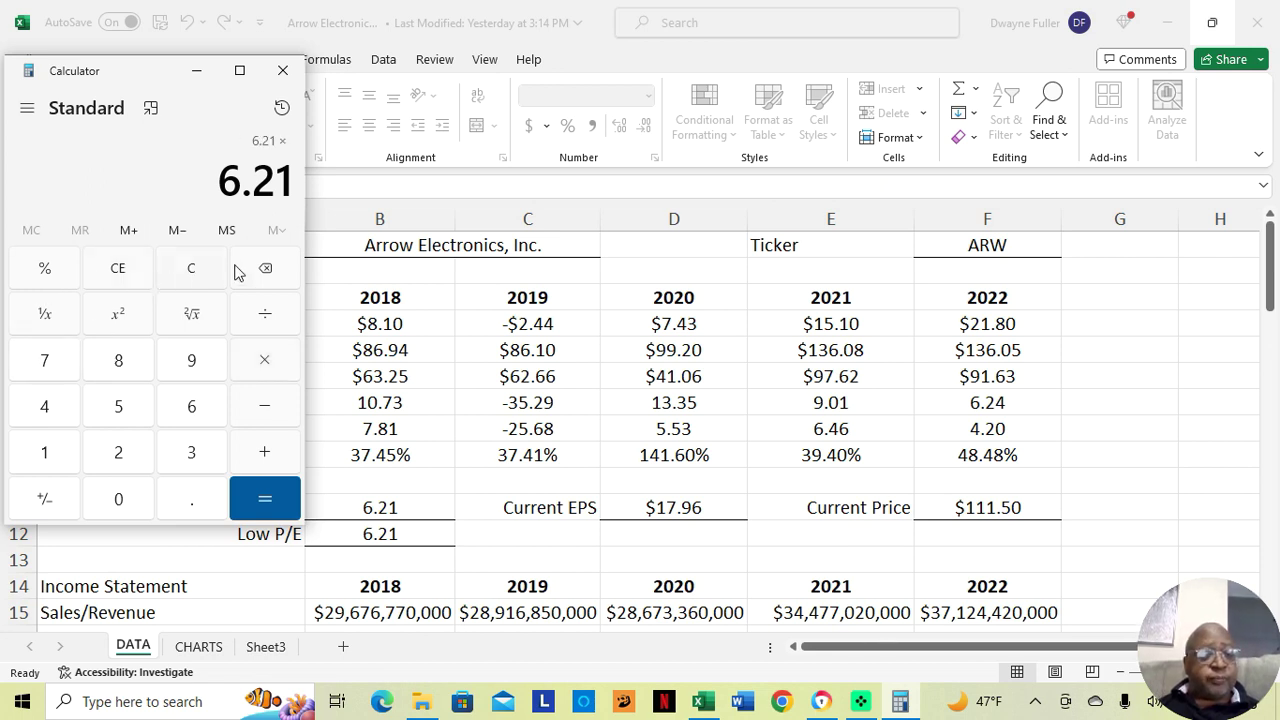
left_click(191, 268)
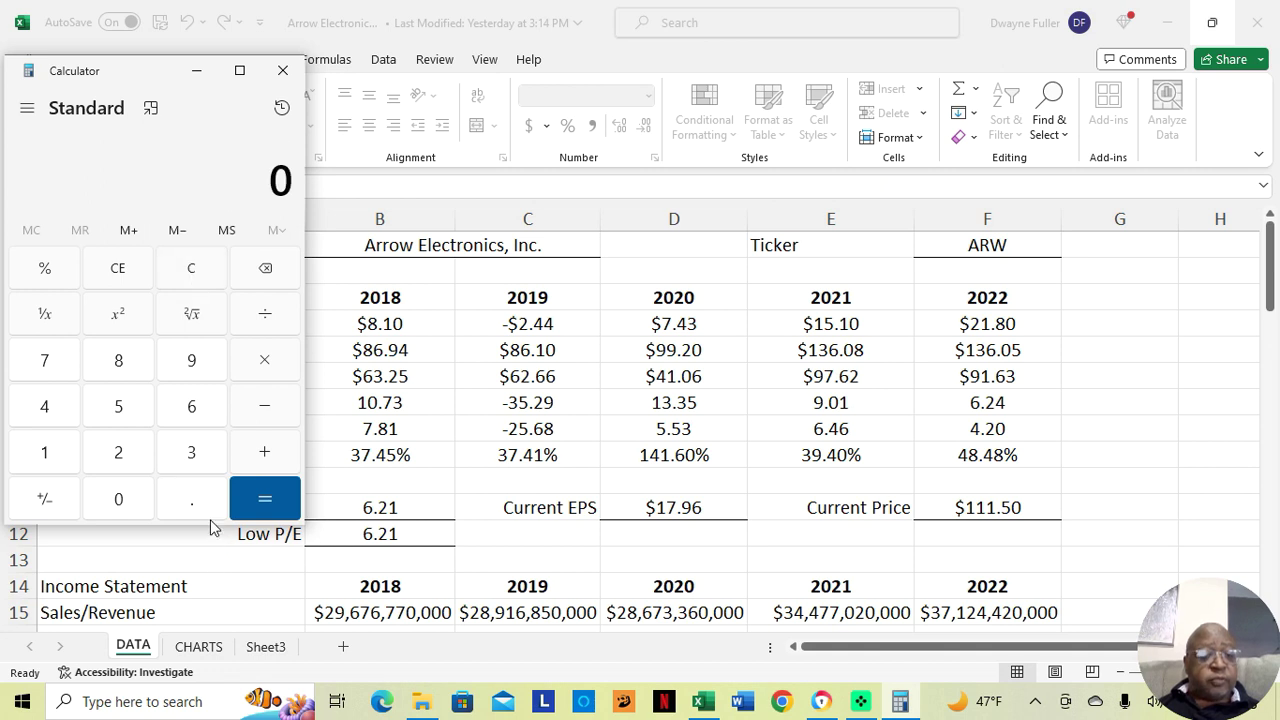
Add 3 to the current P/E of 6.21 in the calculator
left_click(181, 392)
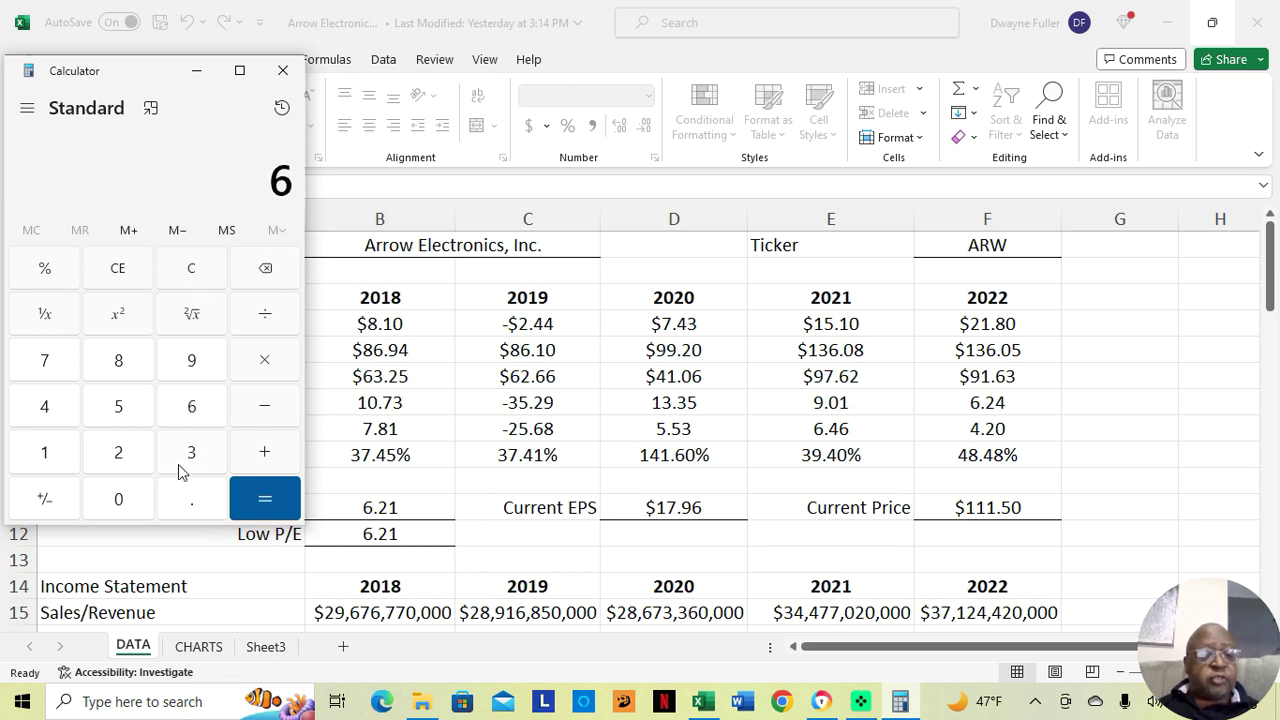
left_click(185, 510)
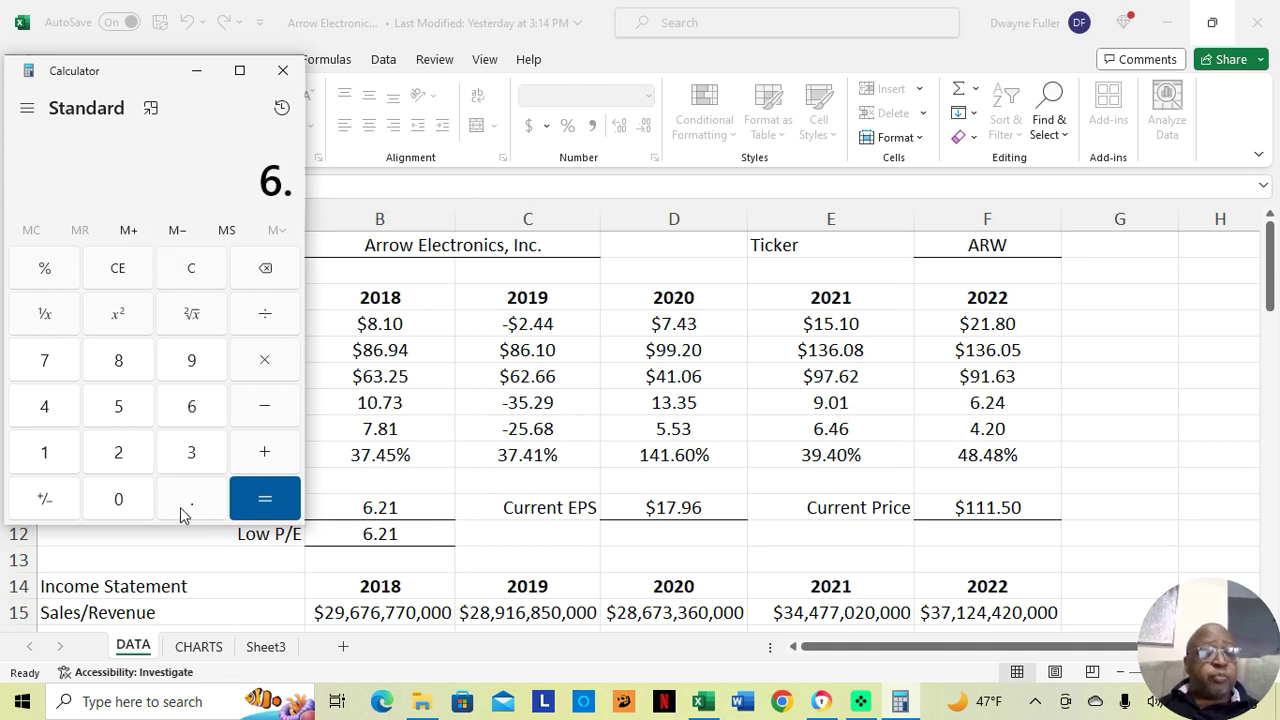
left_click(115, 450)
left_click(56, 452)
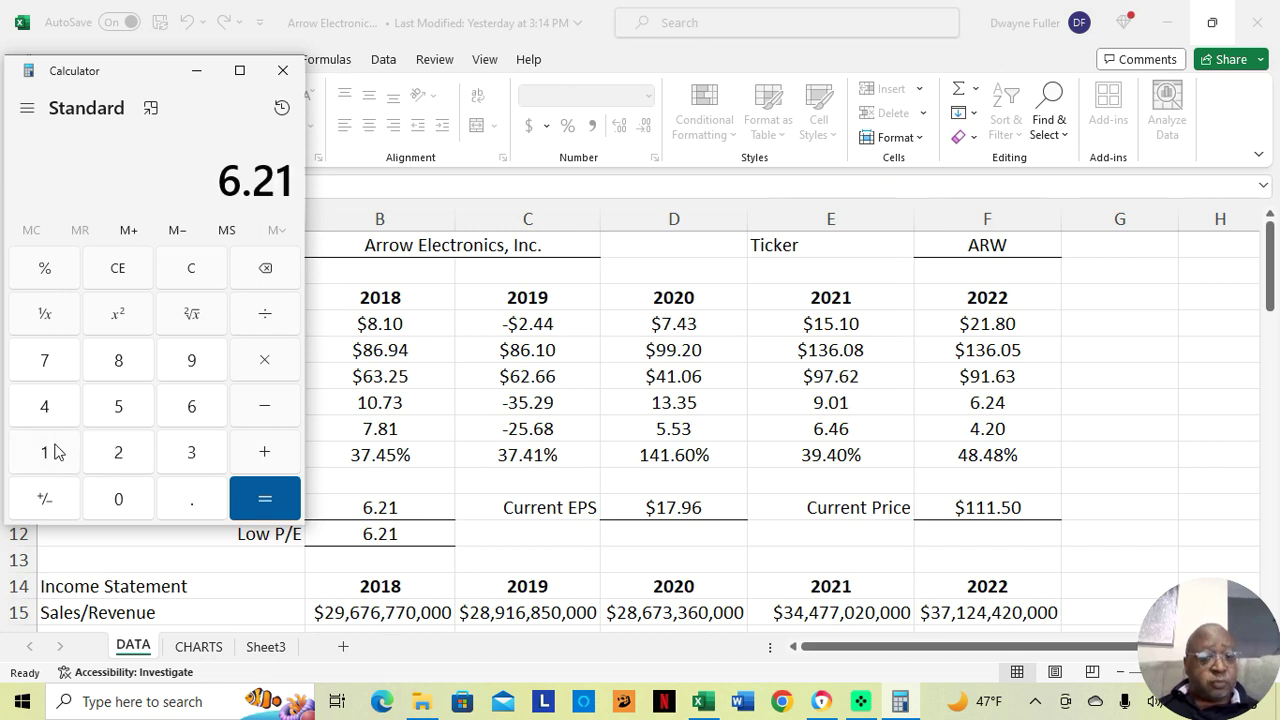
left_click(272, 460)
left_click(195, 452)
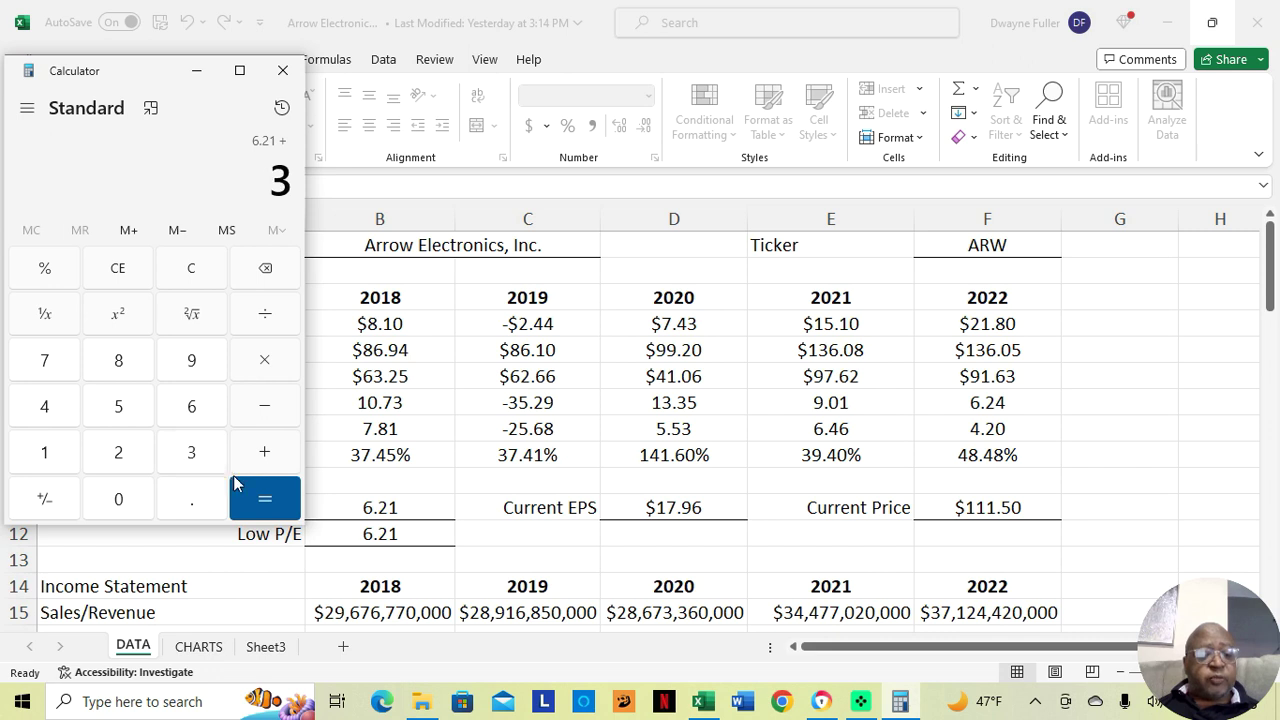
left_click(265, 500)
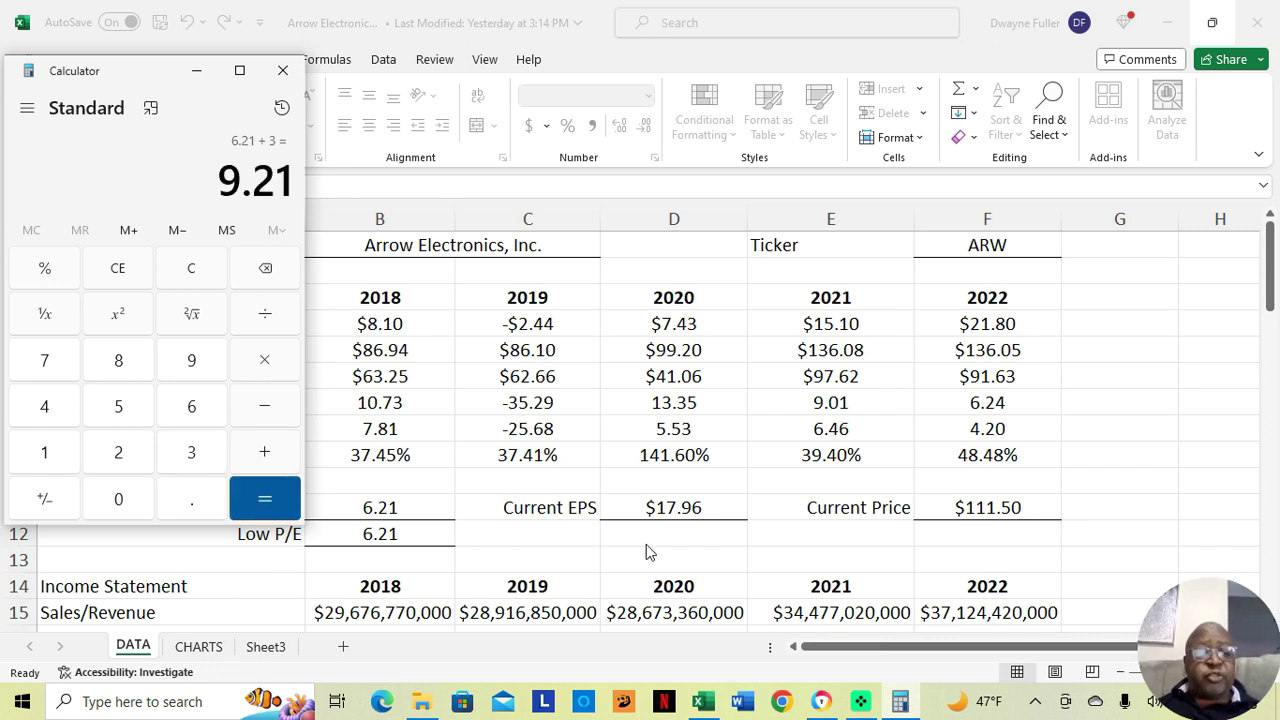
Multiply the resulting P/E sum by the current EPS of 17.96 and close the calculator
left_click(262, 357)
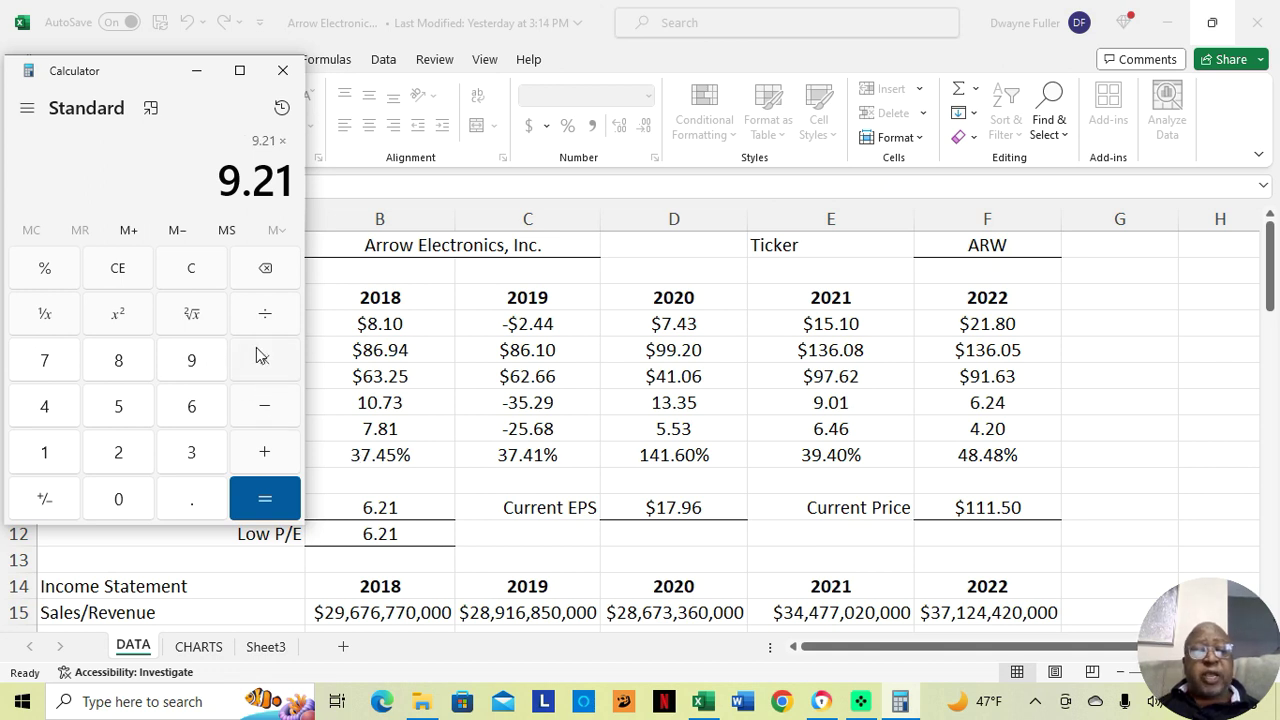
left_click(44, 450)
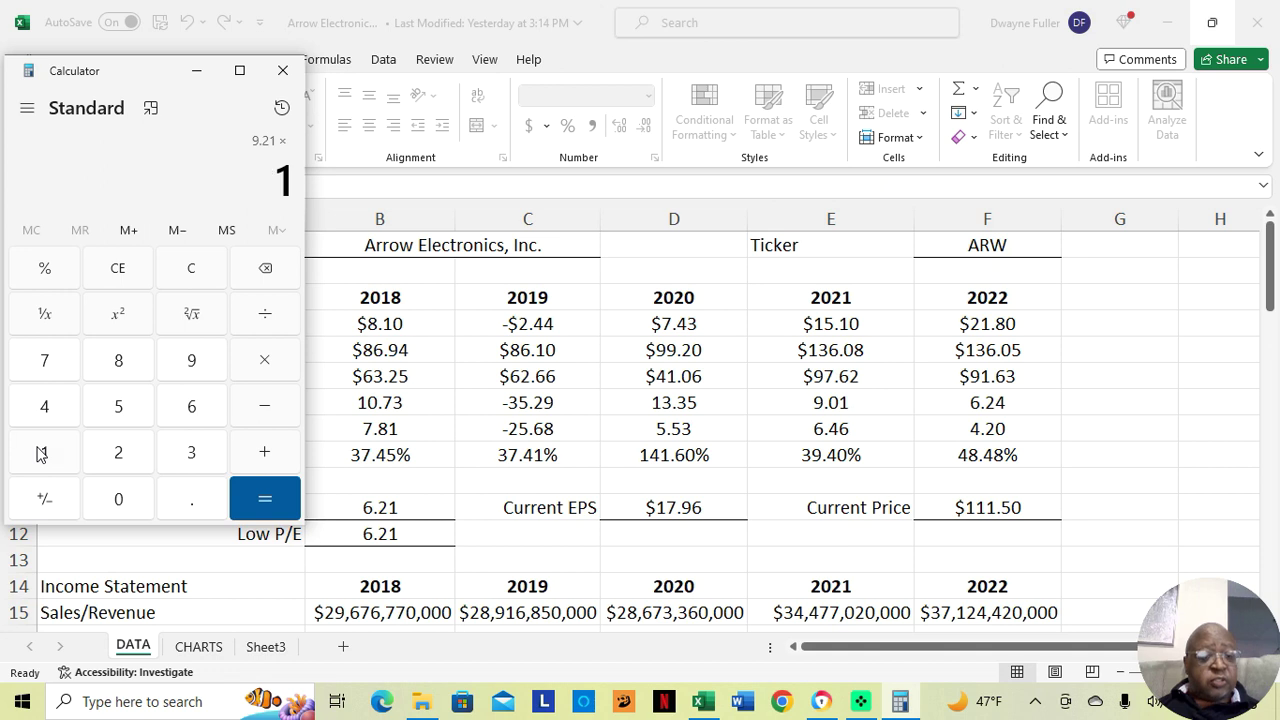
left_click(44, 358)
left_click(209, 513)
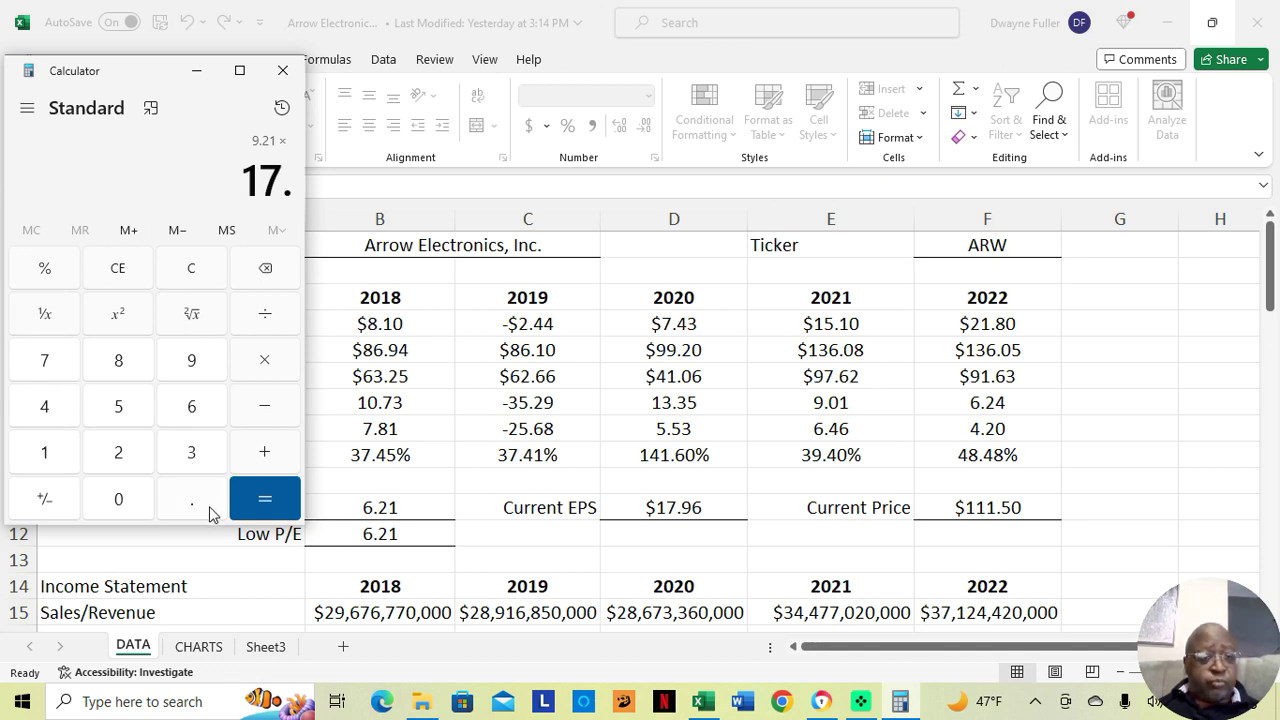
left_click(202, 360)
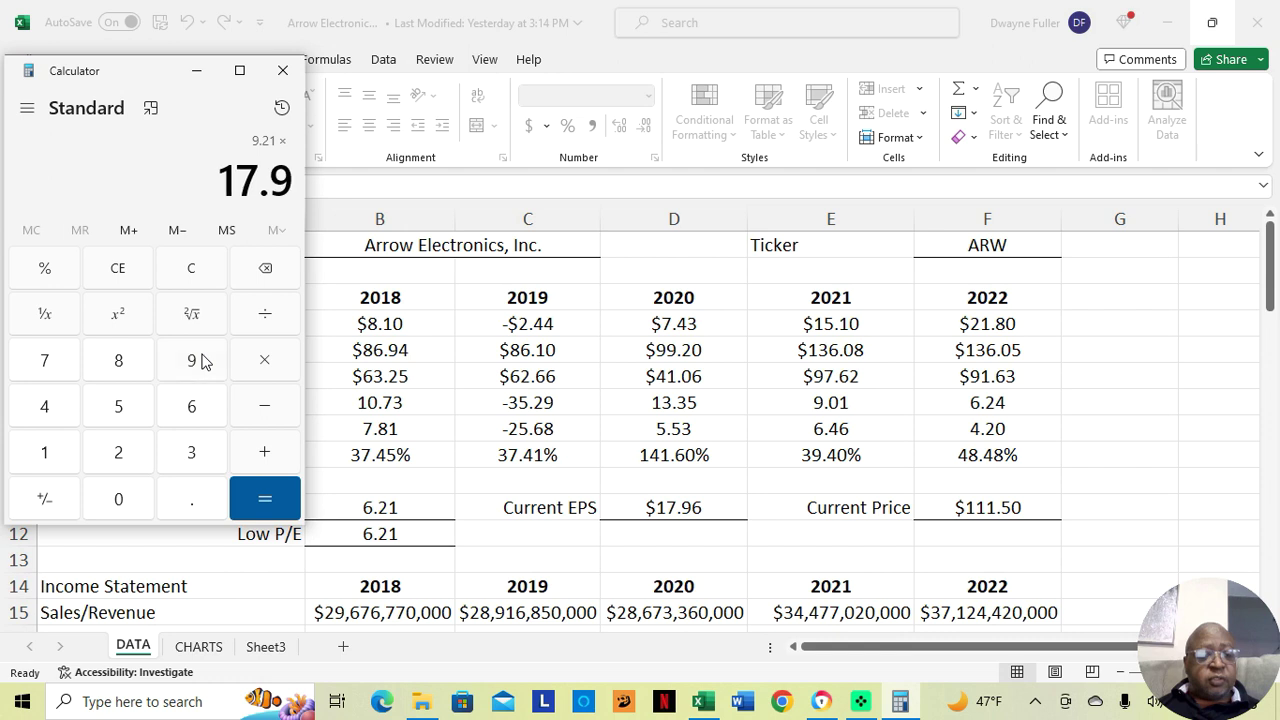
left_click(197, 410)
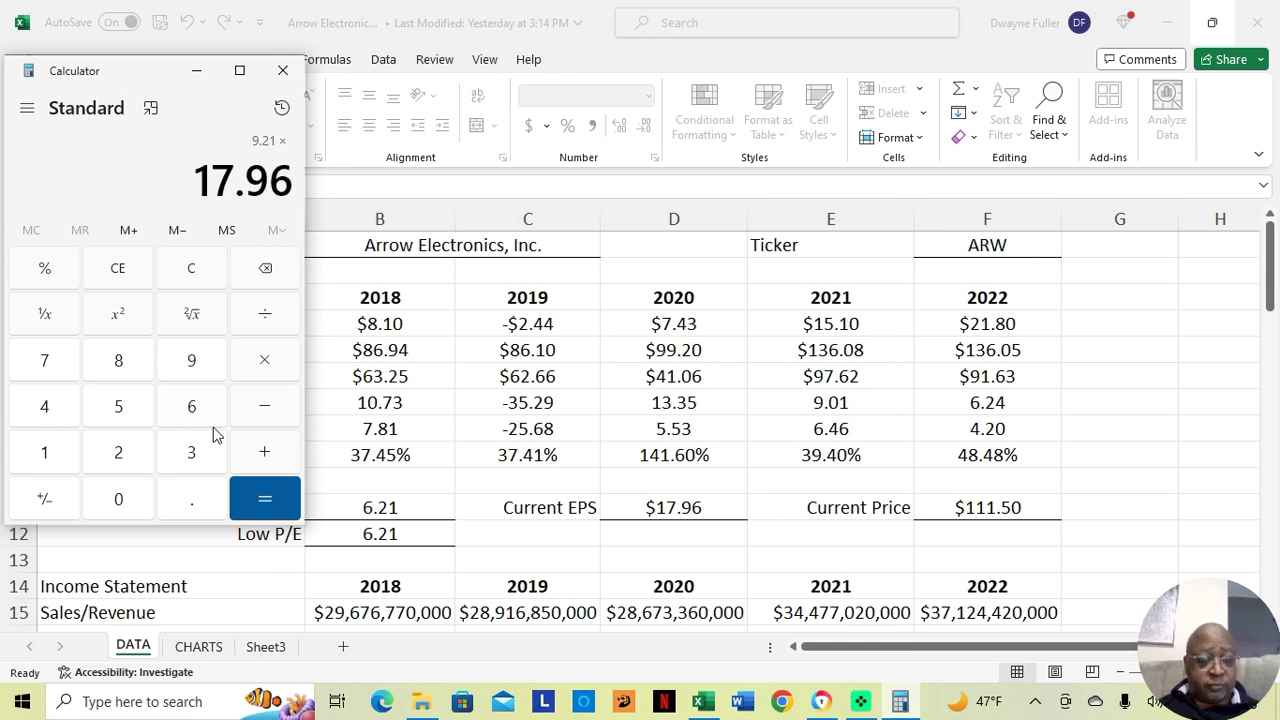
left_click(276, 494)
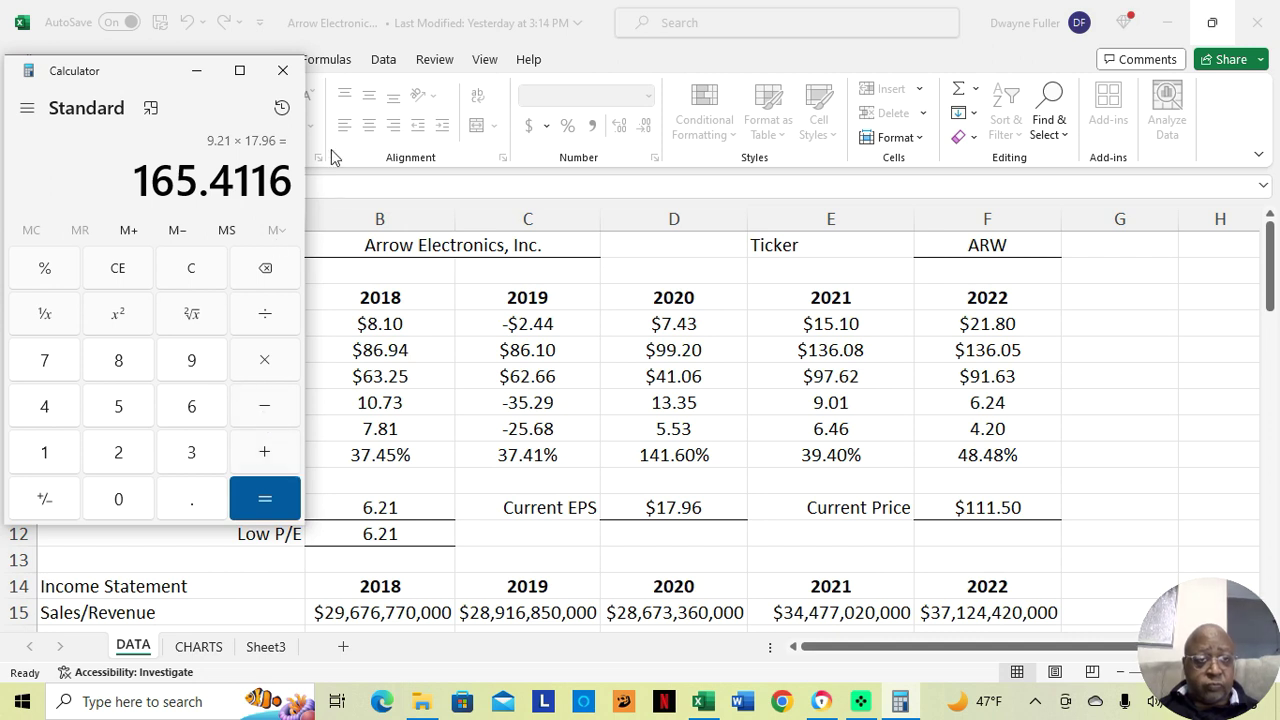
left_click(284, 72)
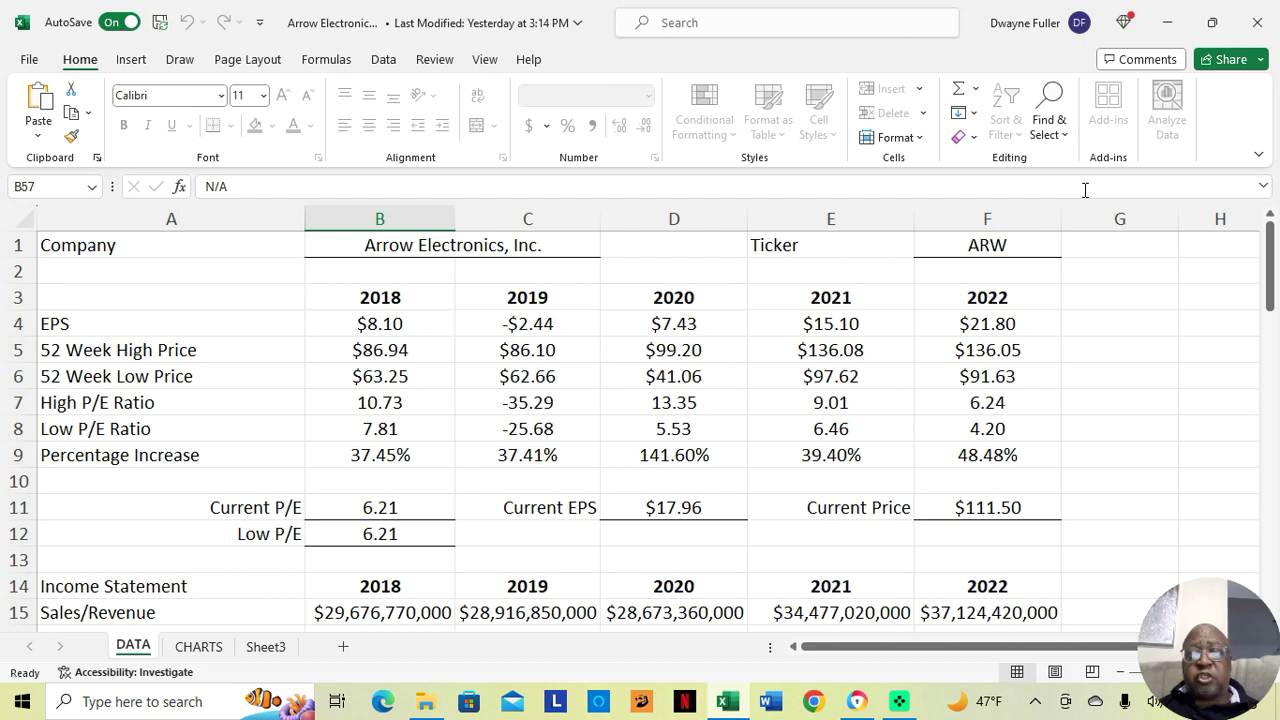
Review the DATA sheet from the income statement through equity ratios, balance sheet, cash flow, share statistics, management and competition notes
left_click_drag(1274, 248, 1276, 329)
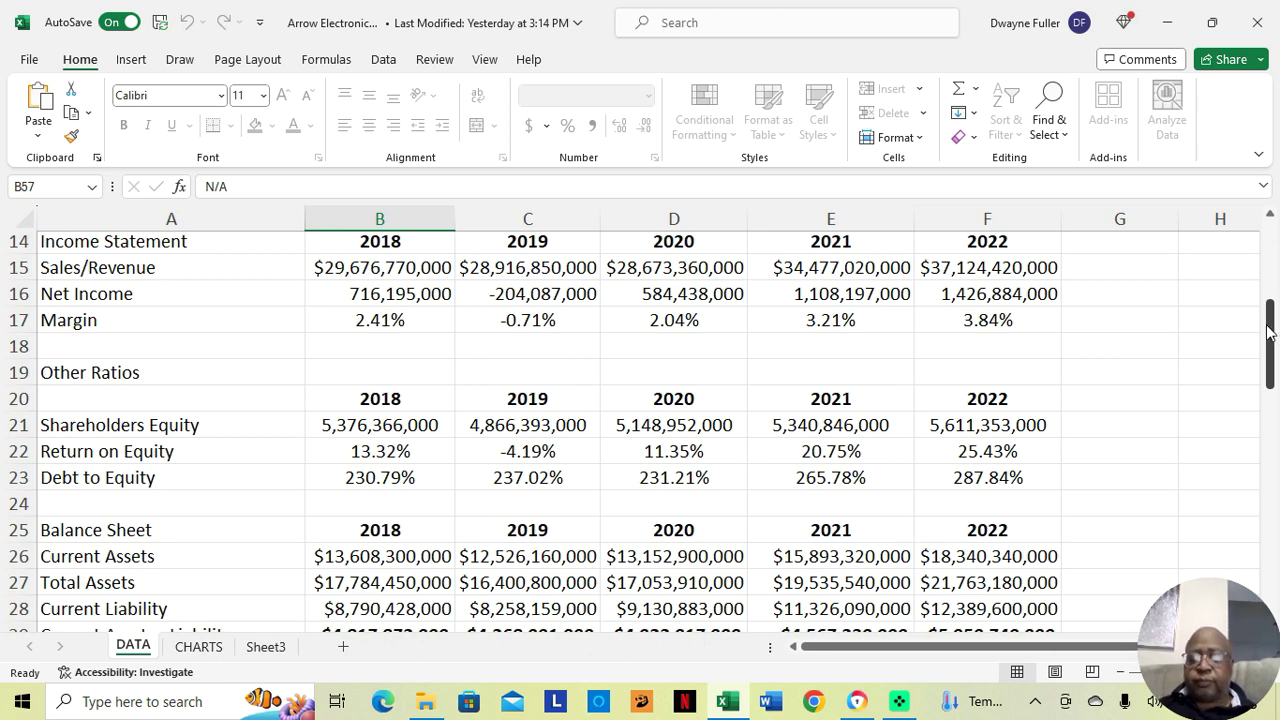
left_click_drag(1268, 331, 1275, 366)
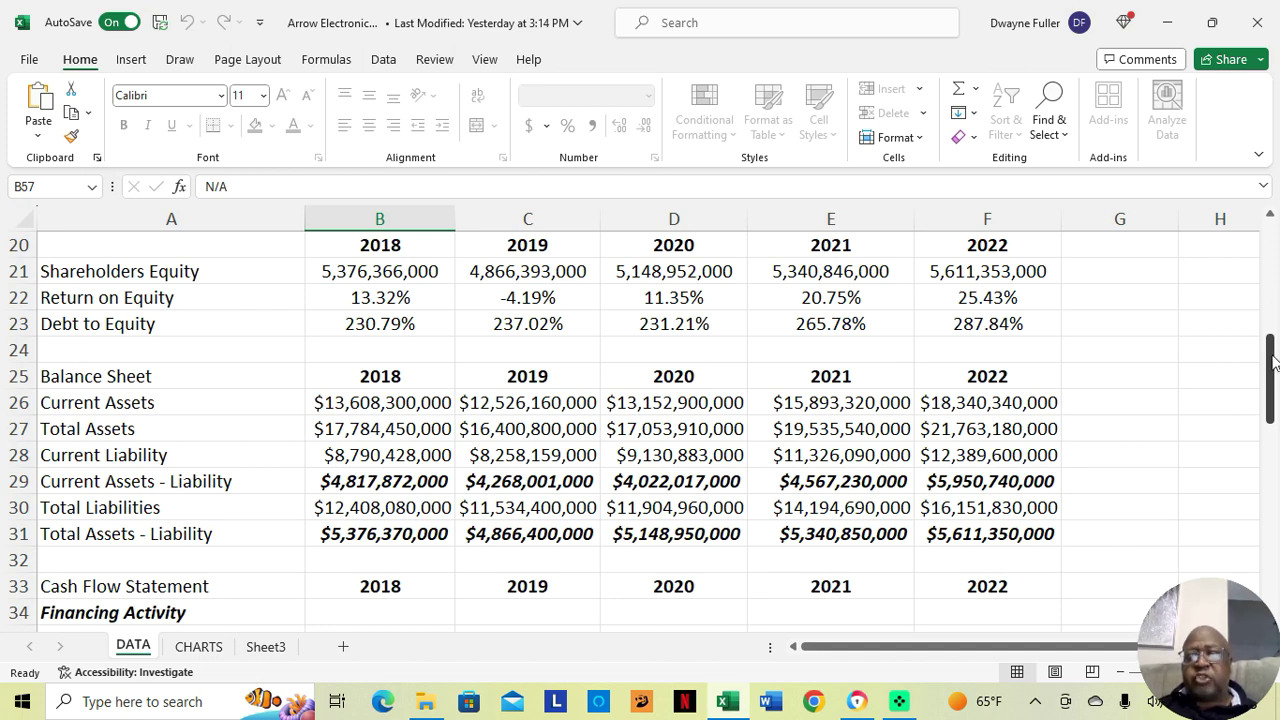
left_click_drag(1272, 366, 1273, 396)
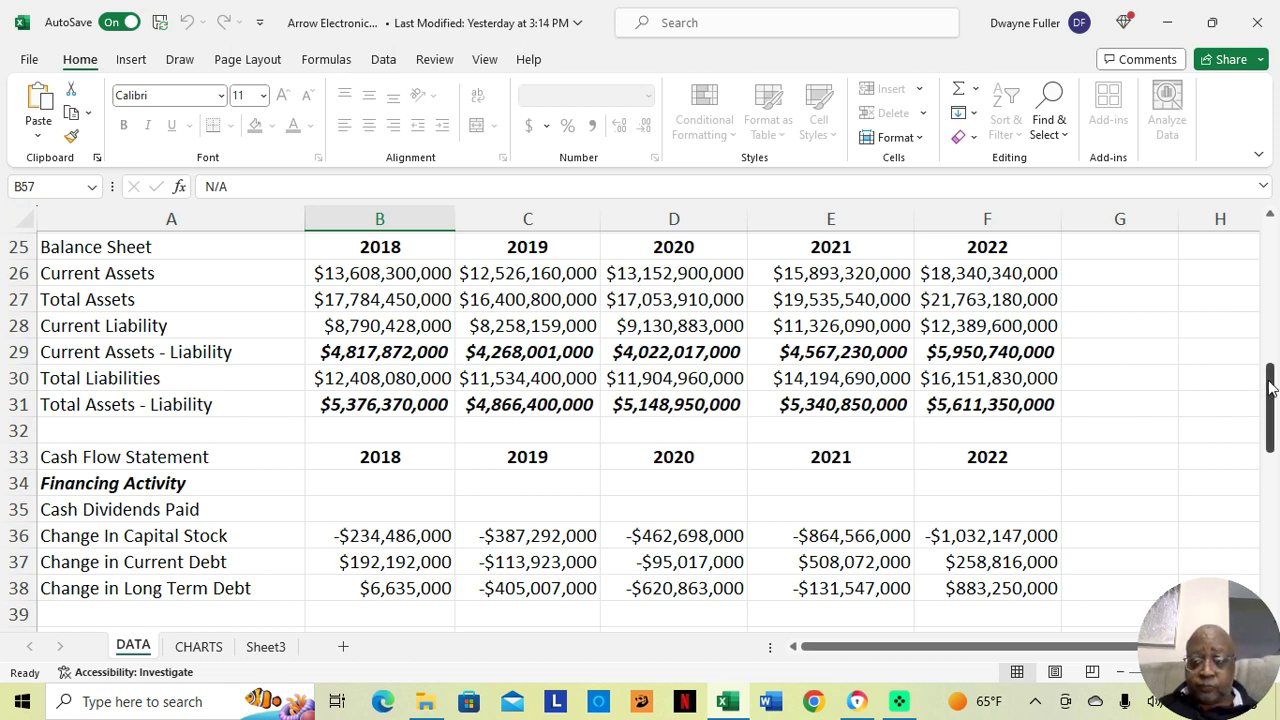
left_click_drag(1272, 388, 1272, 388)
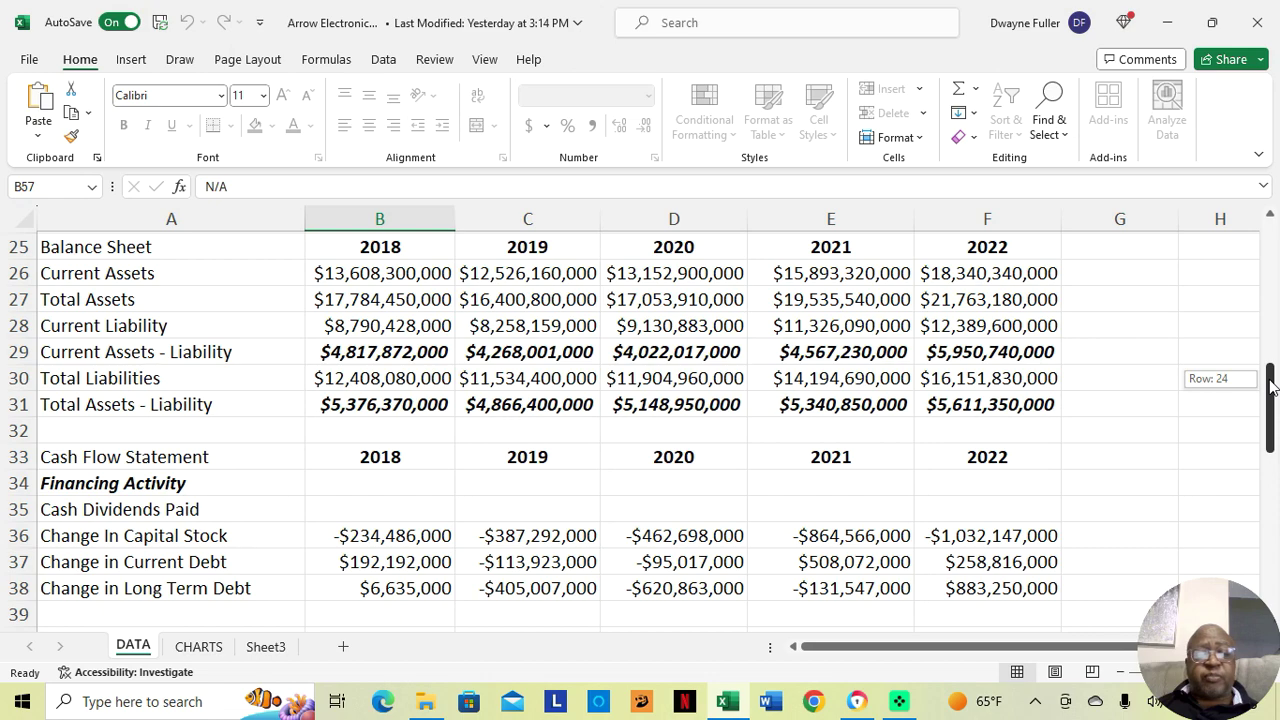
left_click_drag(1272, 388, 1276, 430)
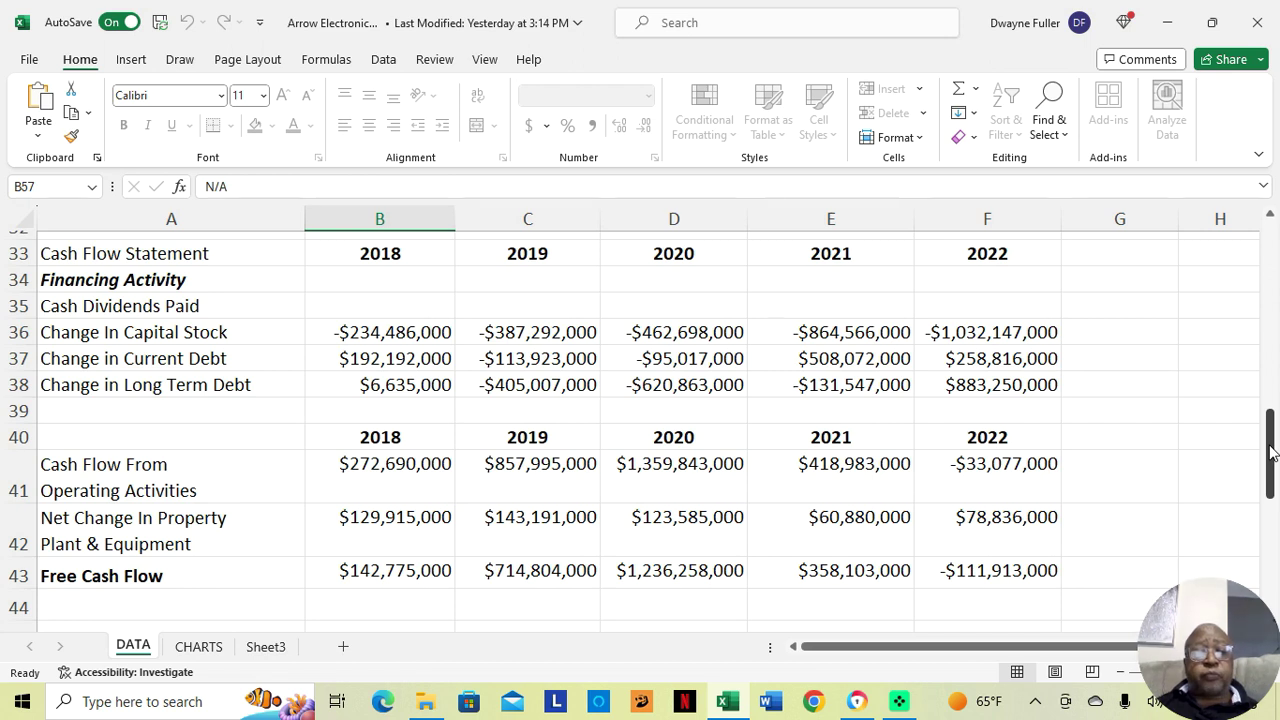
left_click_drag(1270, 452, 1270, 452)
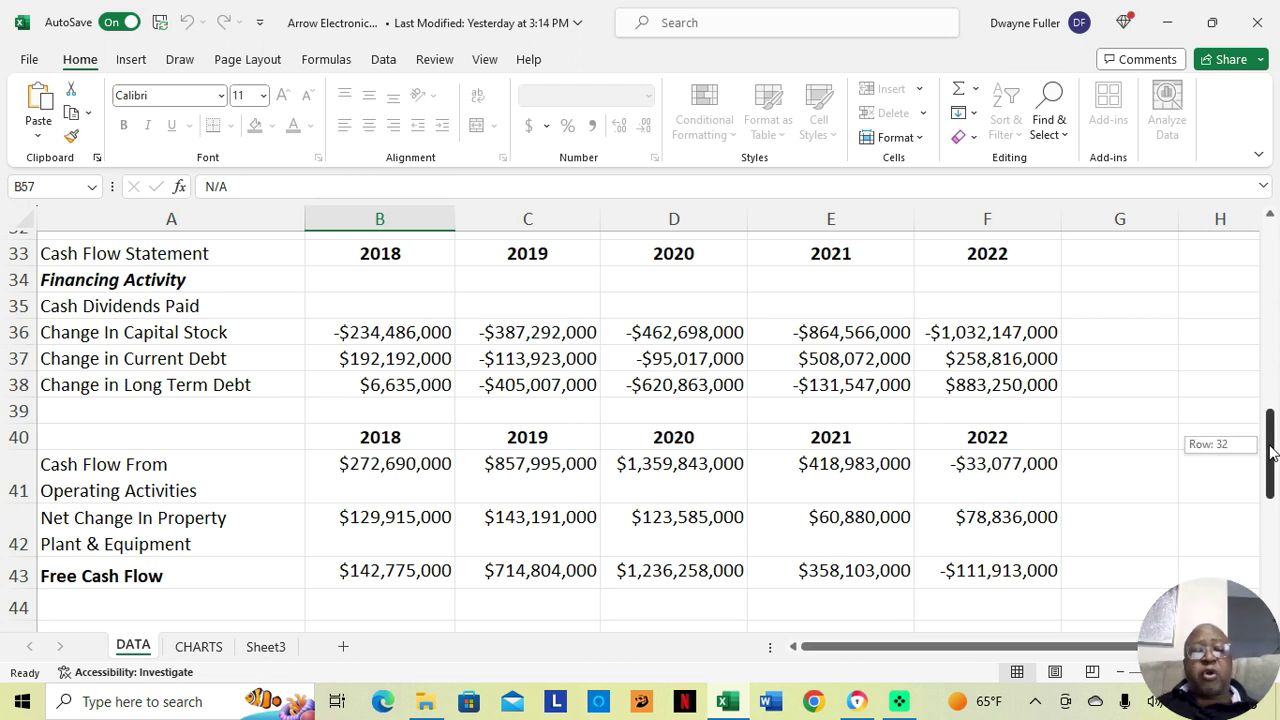
left_click_drag(1272, 452, 1276, 490)
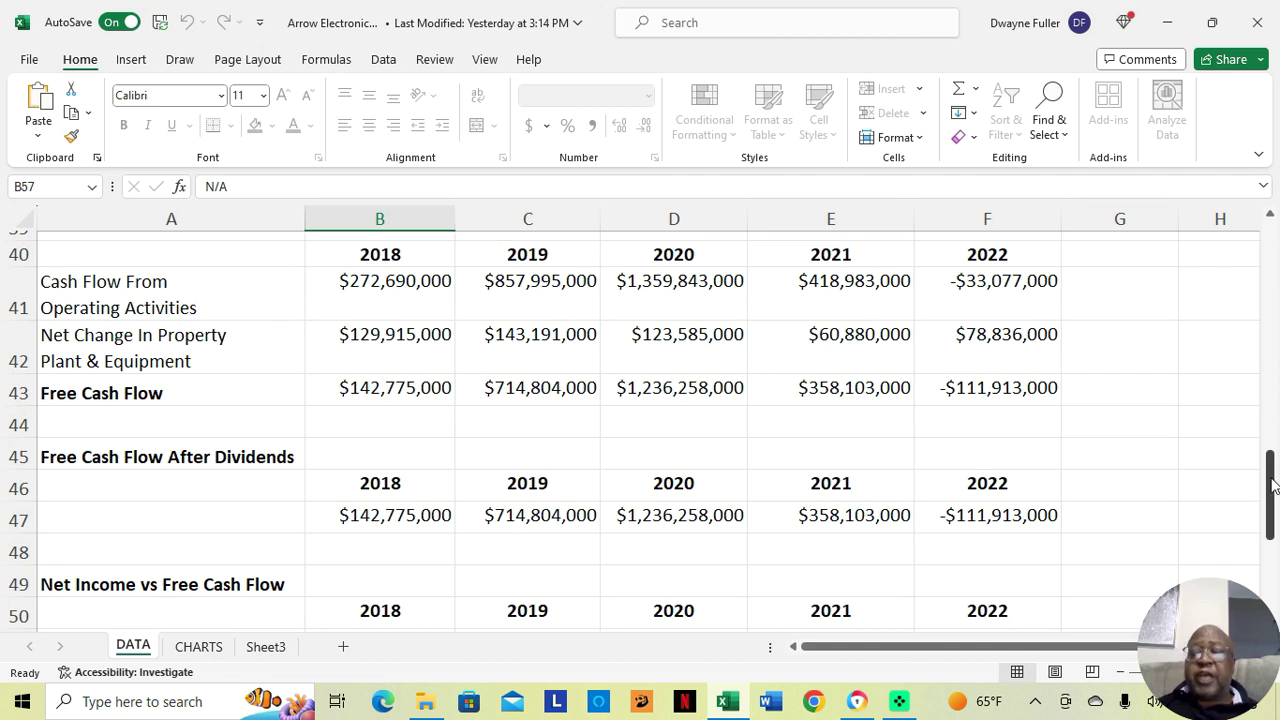
mouse_move(1271, 478)
left_mouse_down()
mouse_move(1274, 522)
mouse_move(1270, 490)
left_mouse_up()
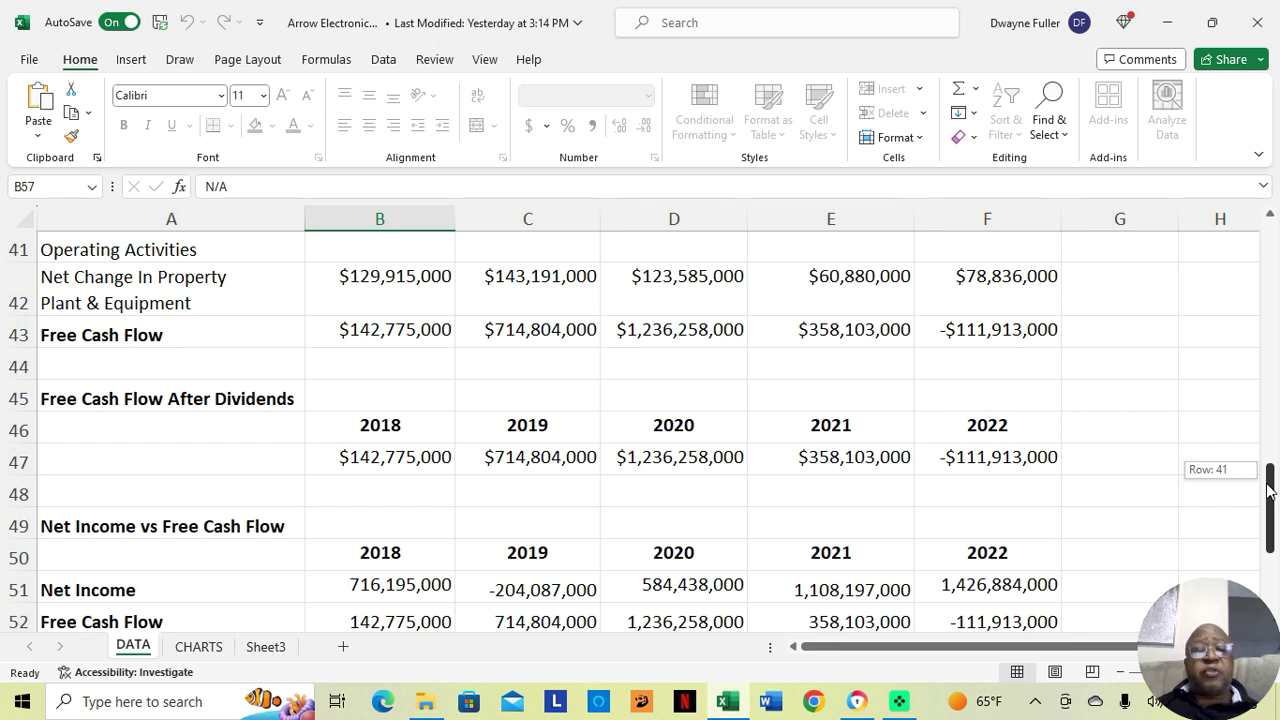
left_click_drag(1270, 490, 1270, 492)
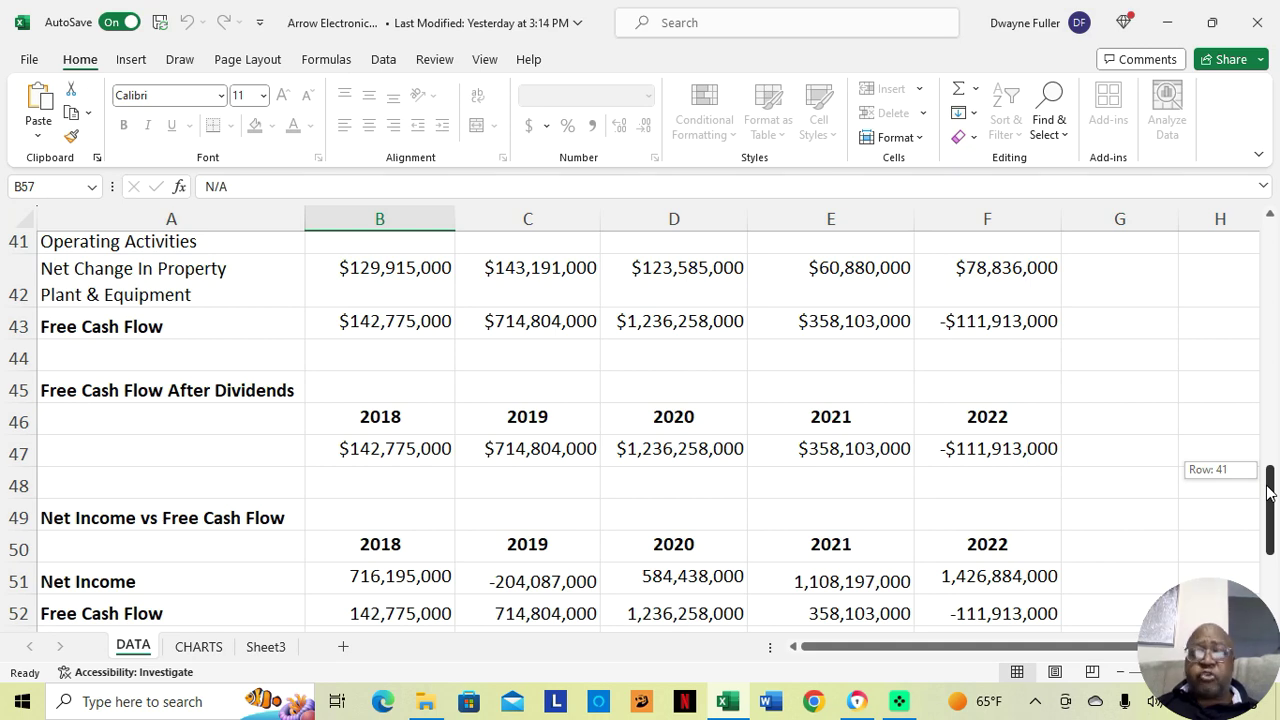
left_click_drag(1270, 492, 1272, 528)
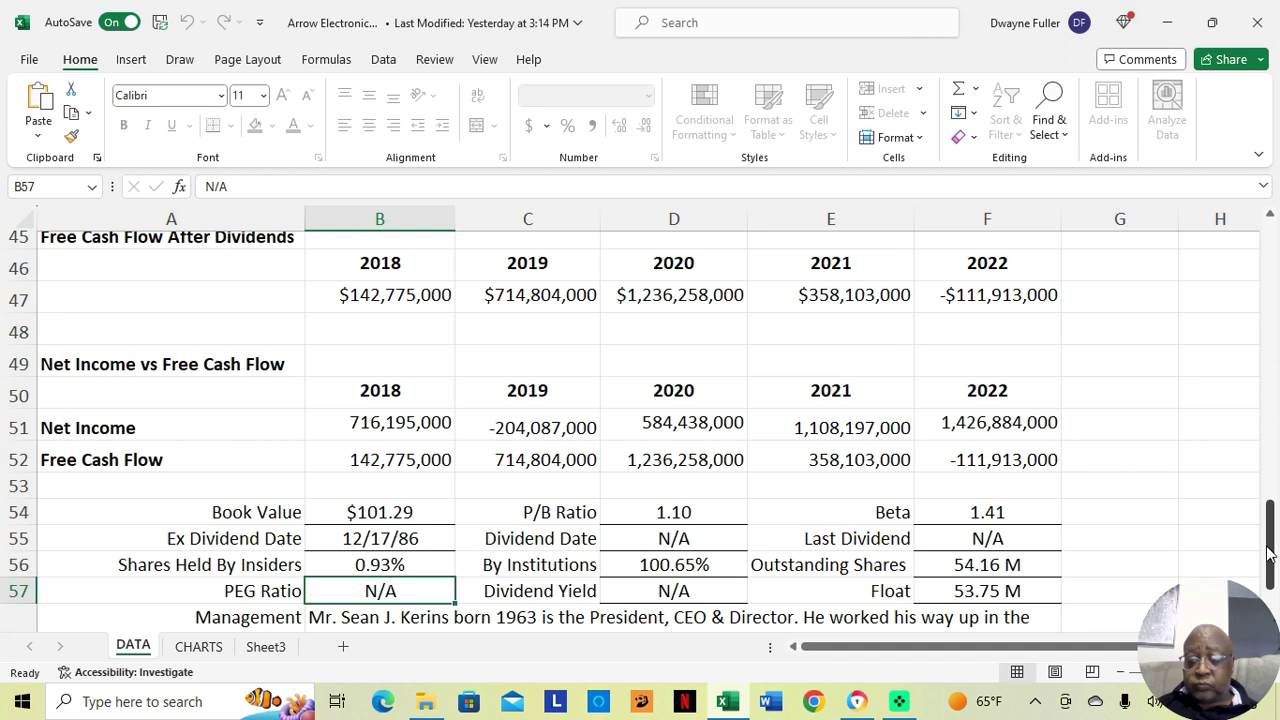
left_click_drag(1272, 540, 1275, 584)
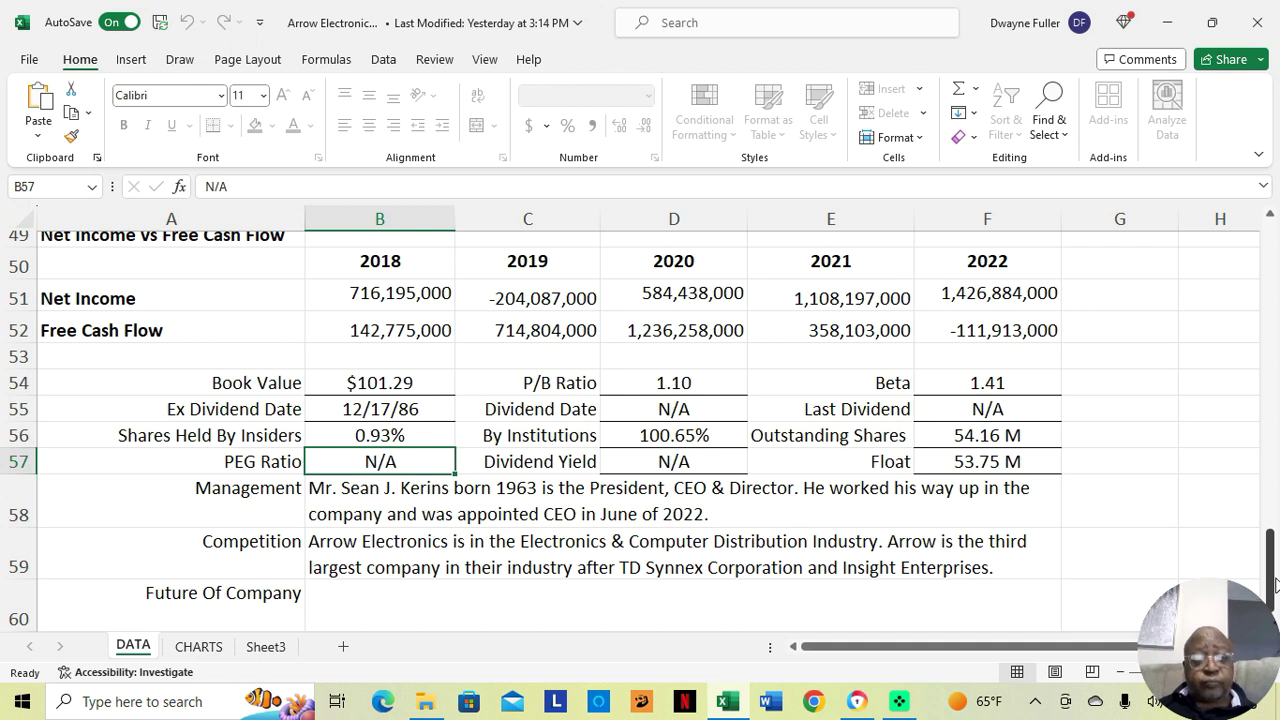